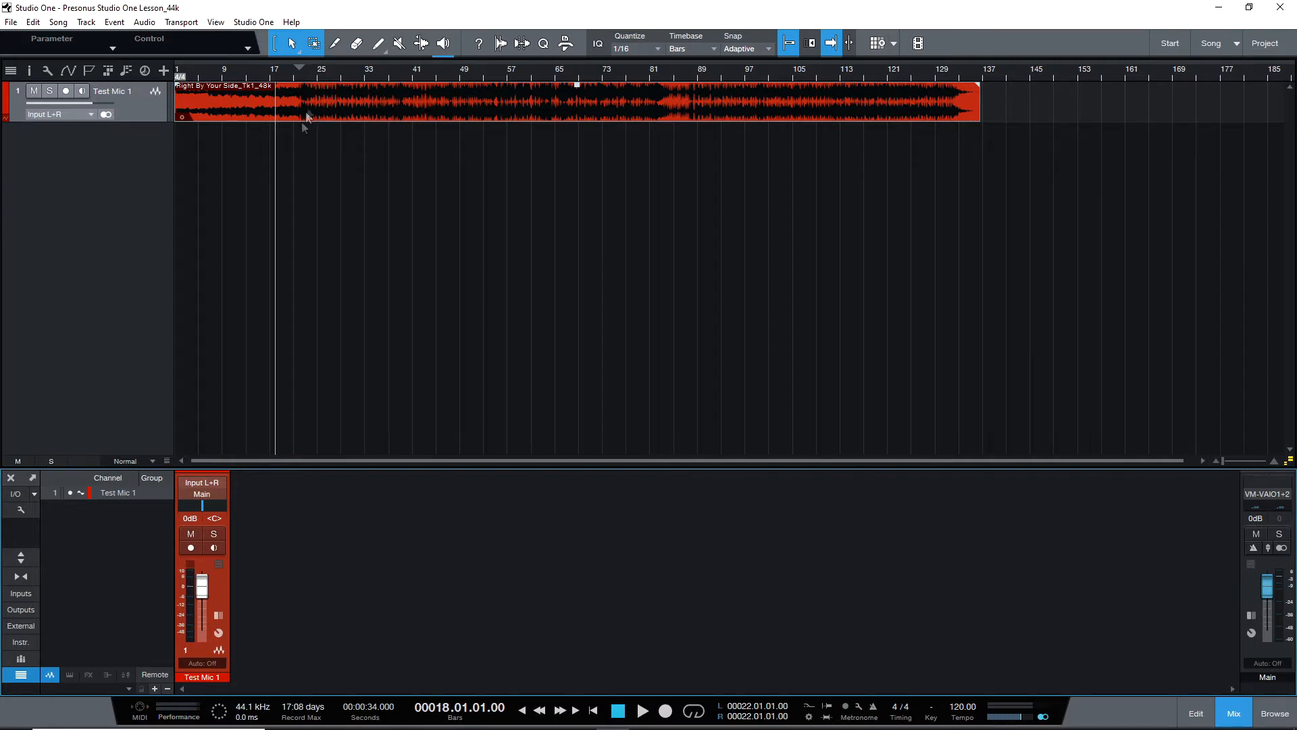
Add an FX channel to the mixer and expand the Test Mic 1 channel to show its inserts and sends.
right_click(262, 570)
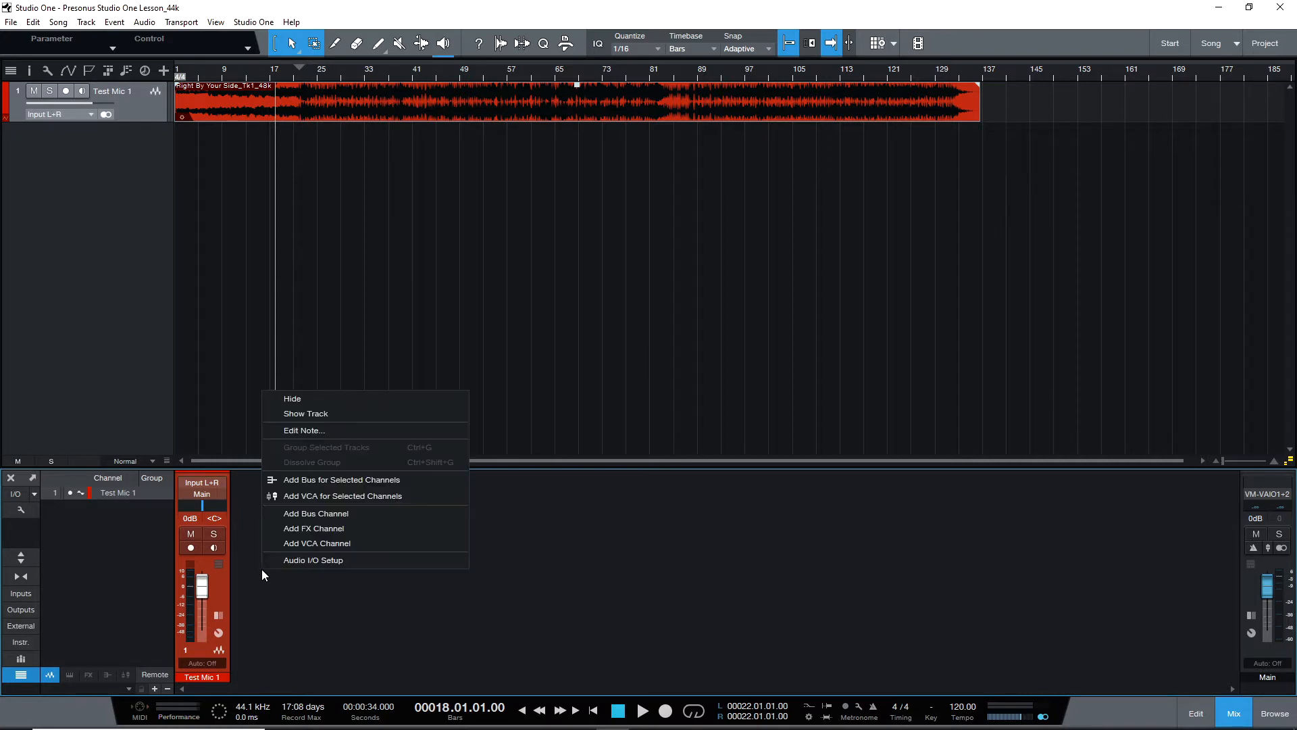
left_click(280, 529)
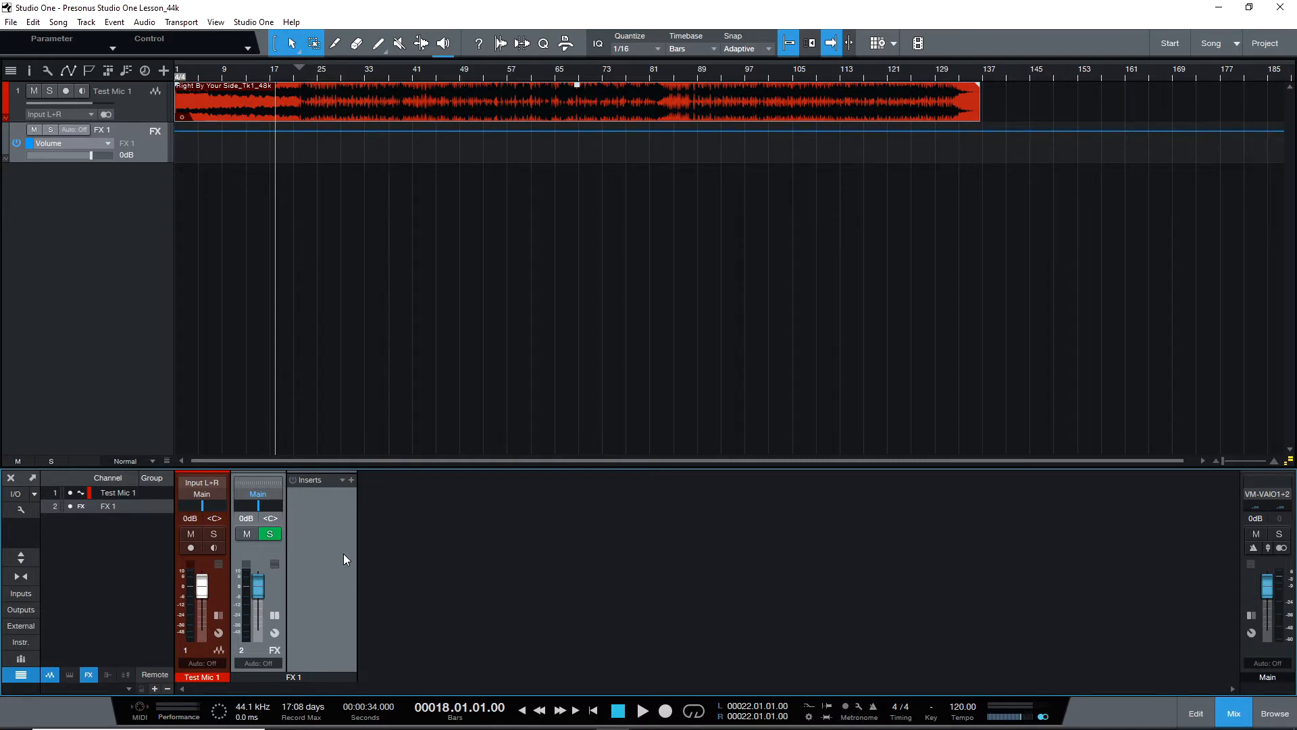
left_click(218, 615)
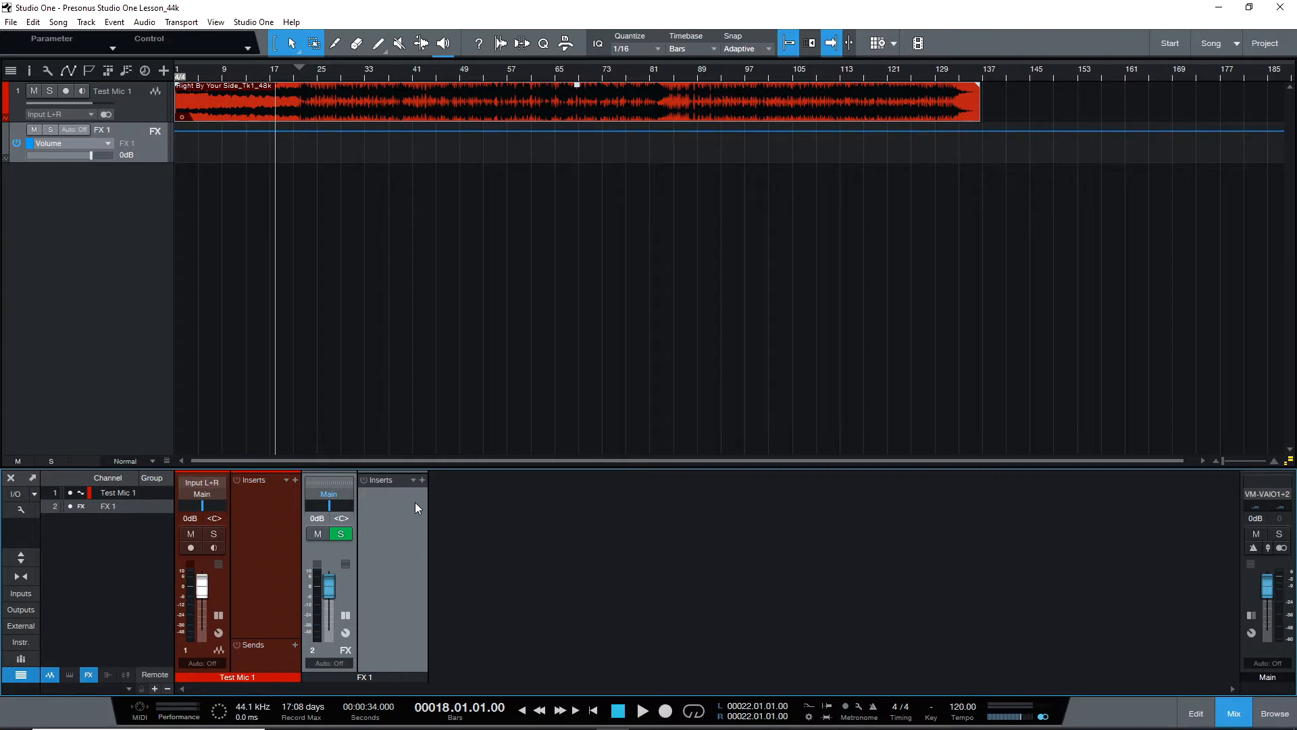
Insert the PreSonus Room Reverb effect on the FX 1 channel, keeping its default preset, and close the plug-in window.
left_click(422, 481)
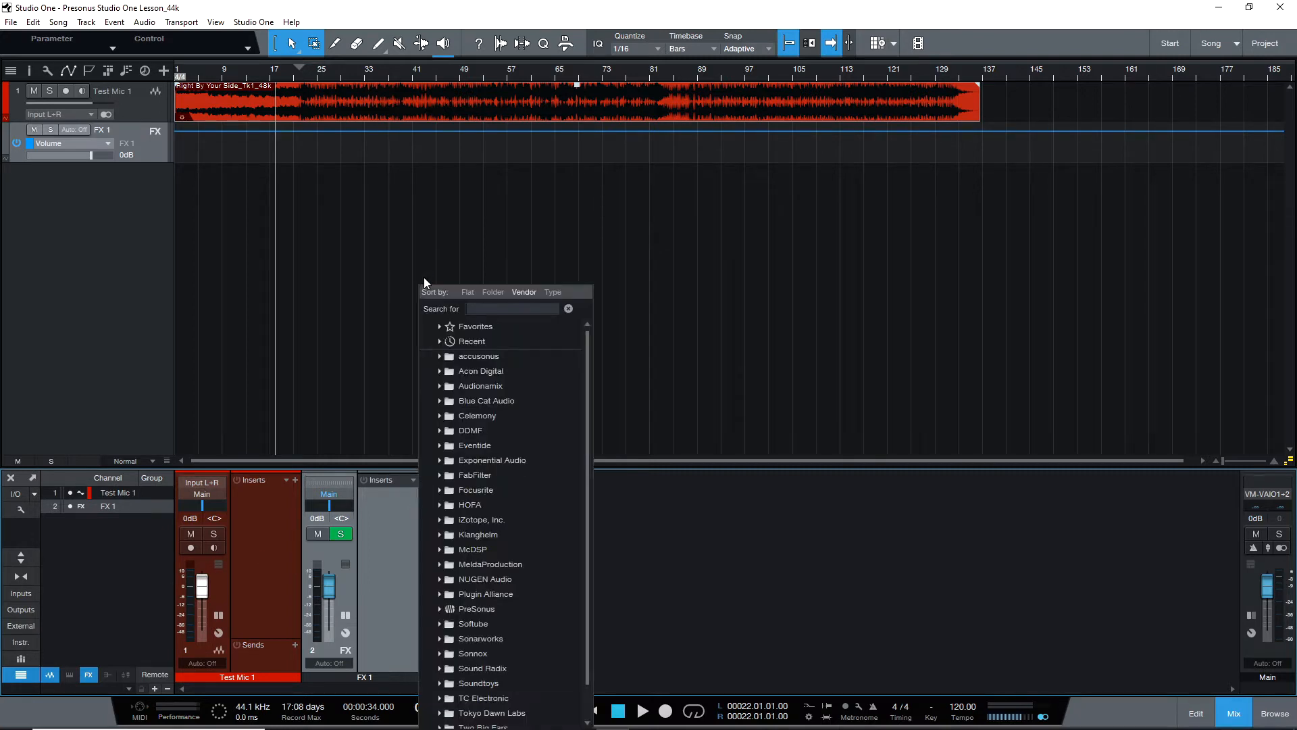
left_click(442, 609)
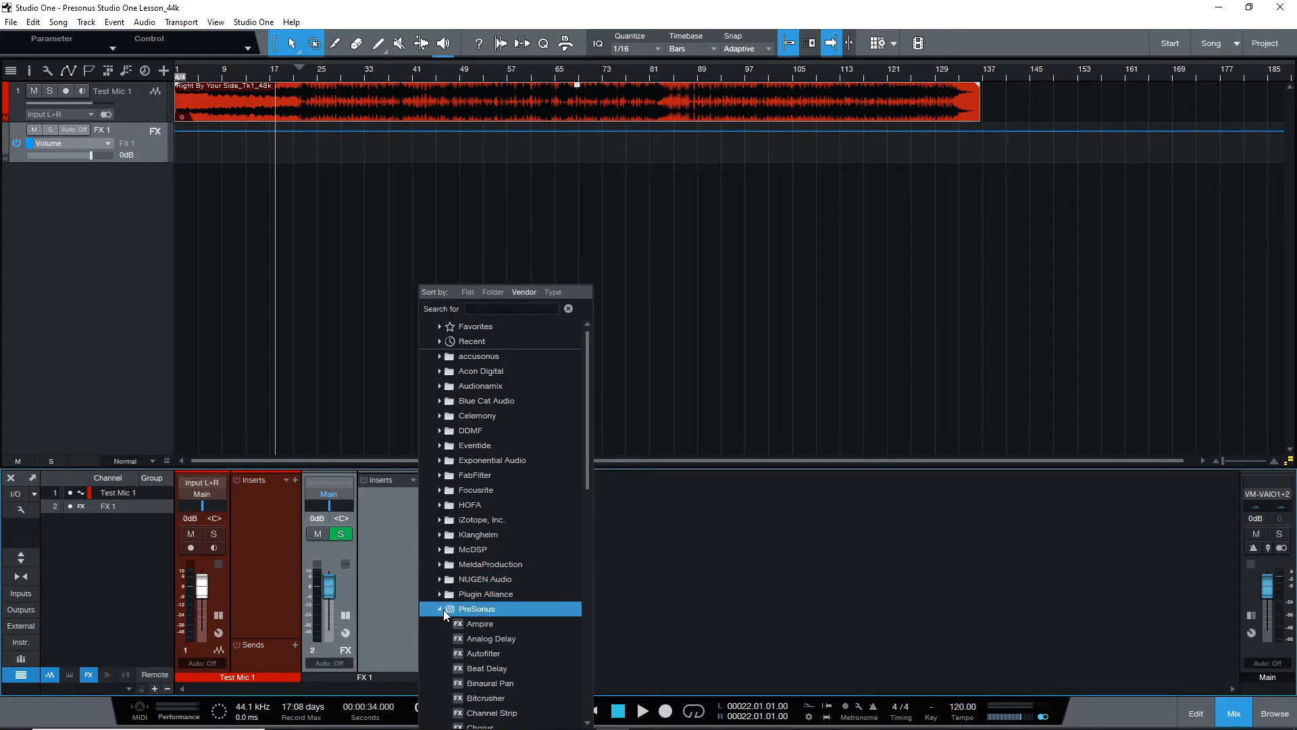
scroll(475, 605, "down", 2)
scroll(476, 605, "down", 8)
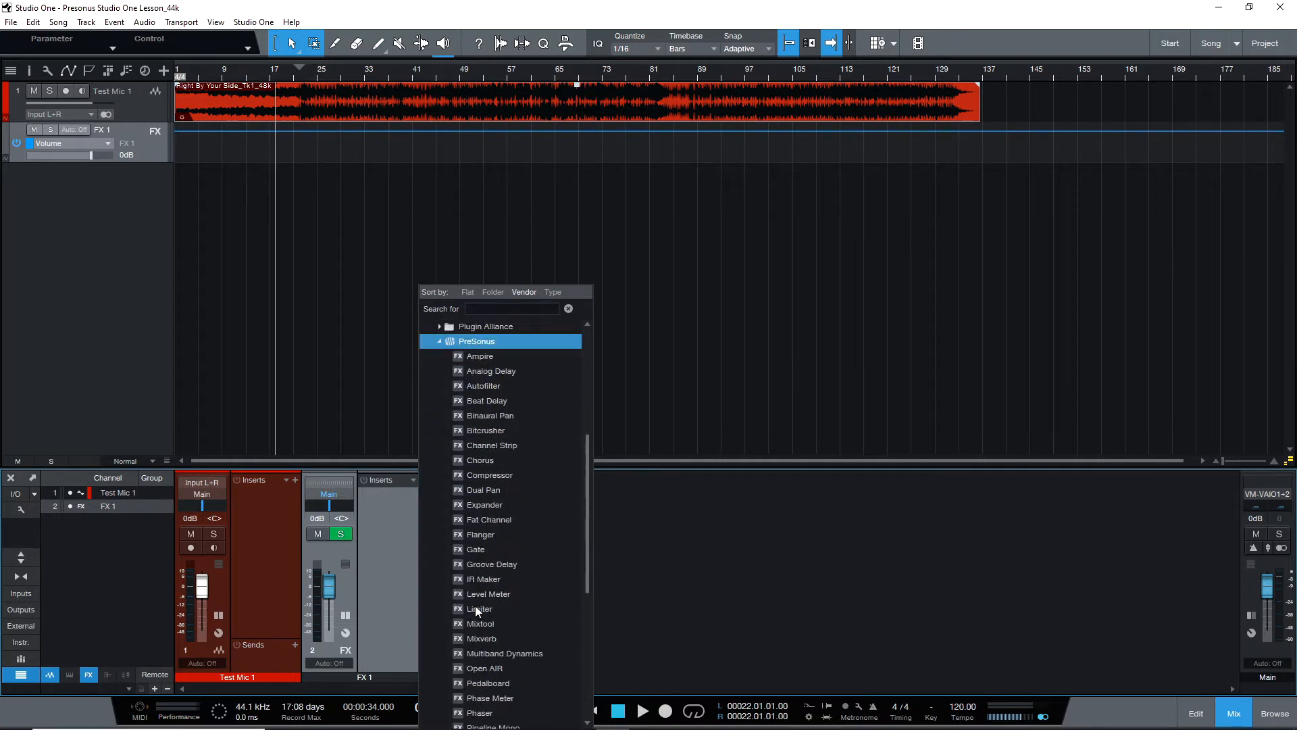
scroll(475, 605, "down", 3)
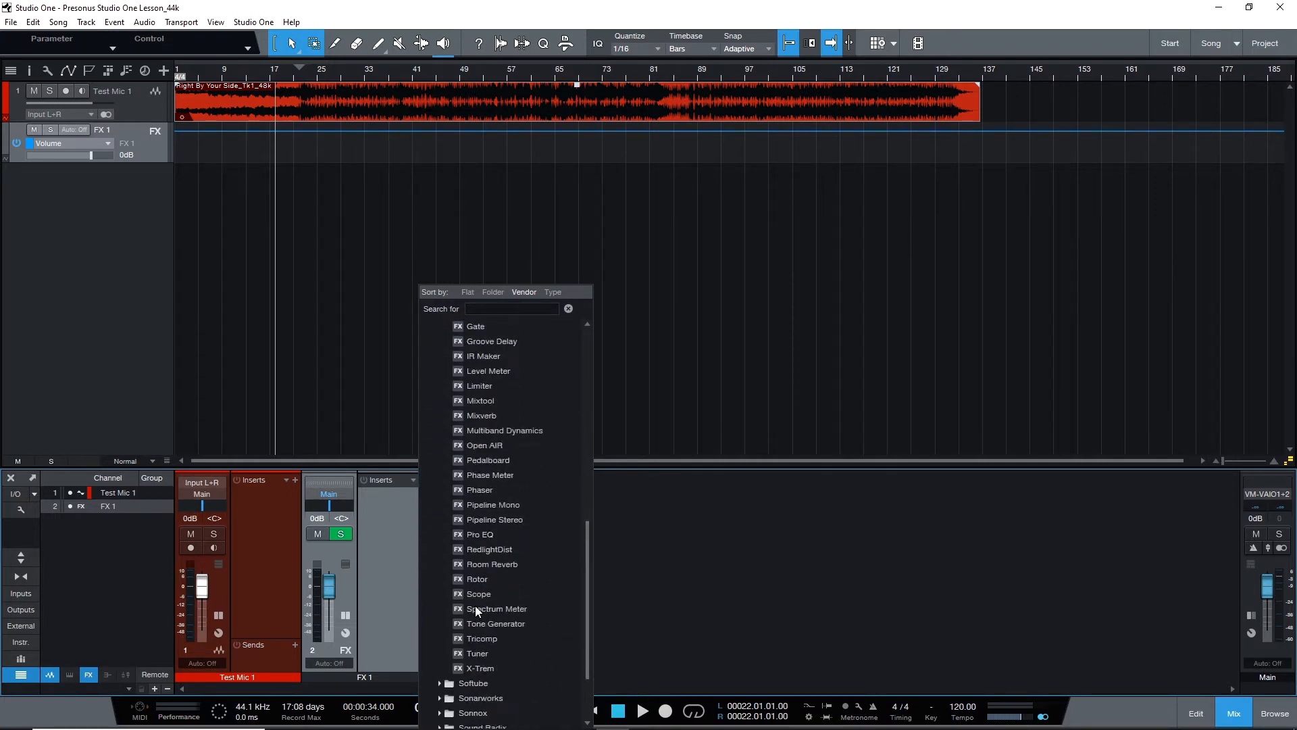
left_click(484, 563)
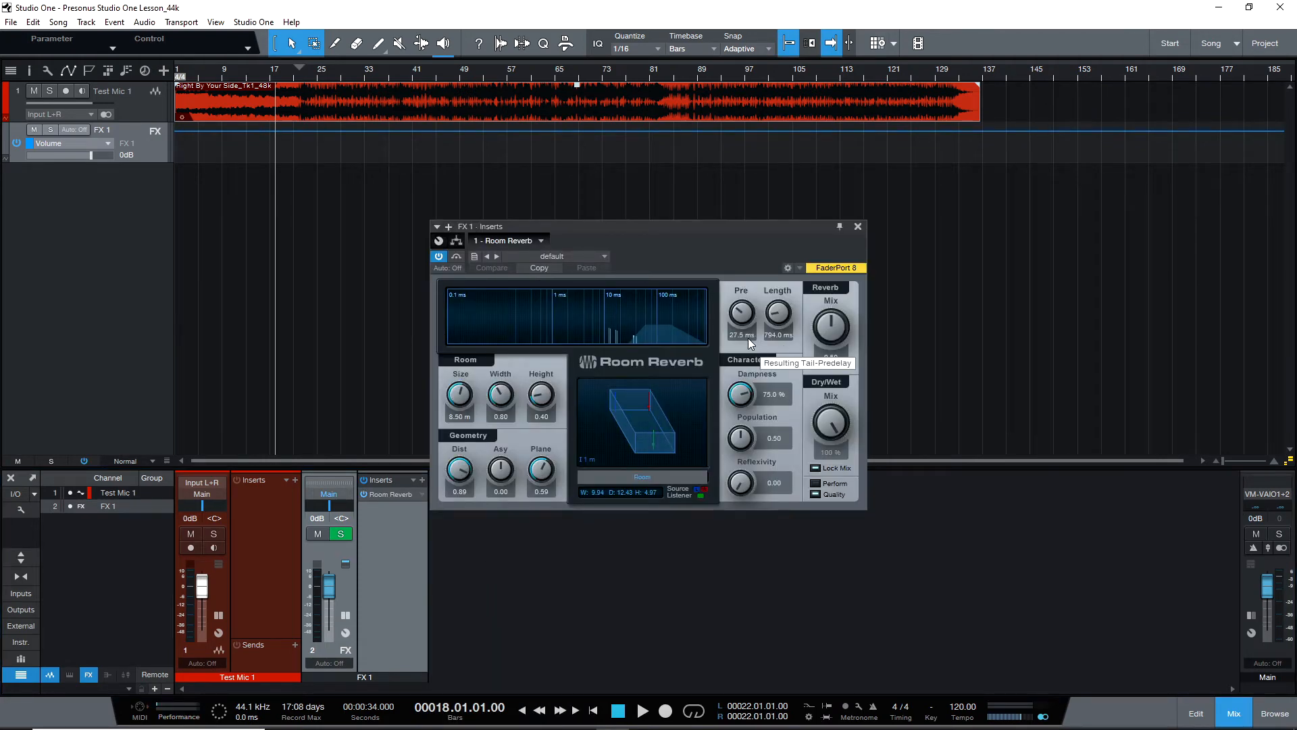
left_click(858, 226)
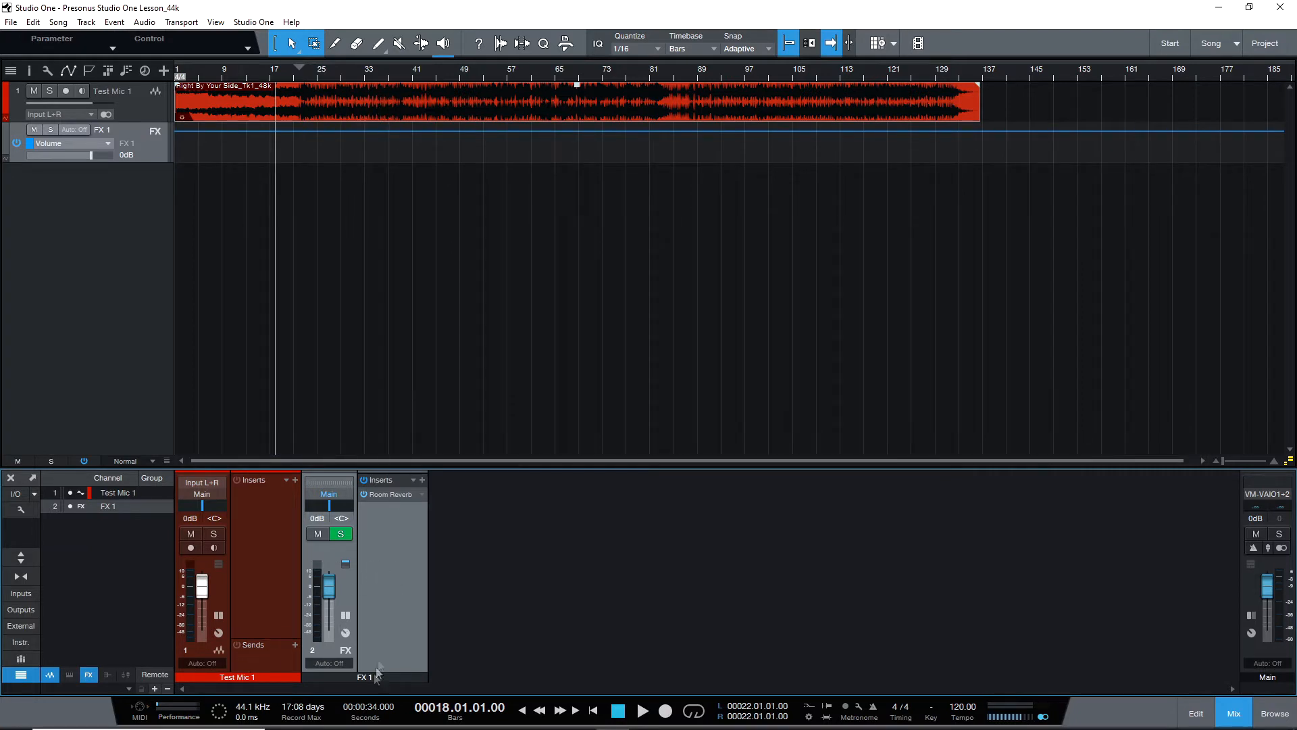
Add a send from Test Mic 1 to FX 1, enlarge the sends area and adjust the send level.
left_click(295, 646)
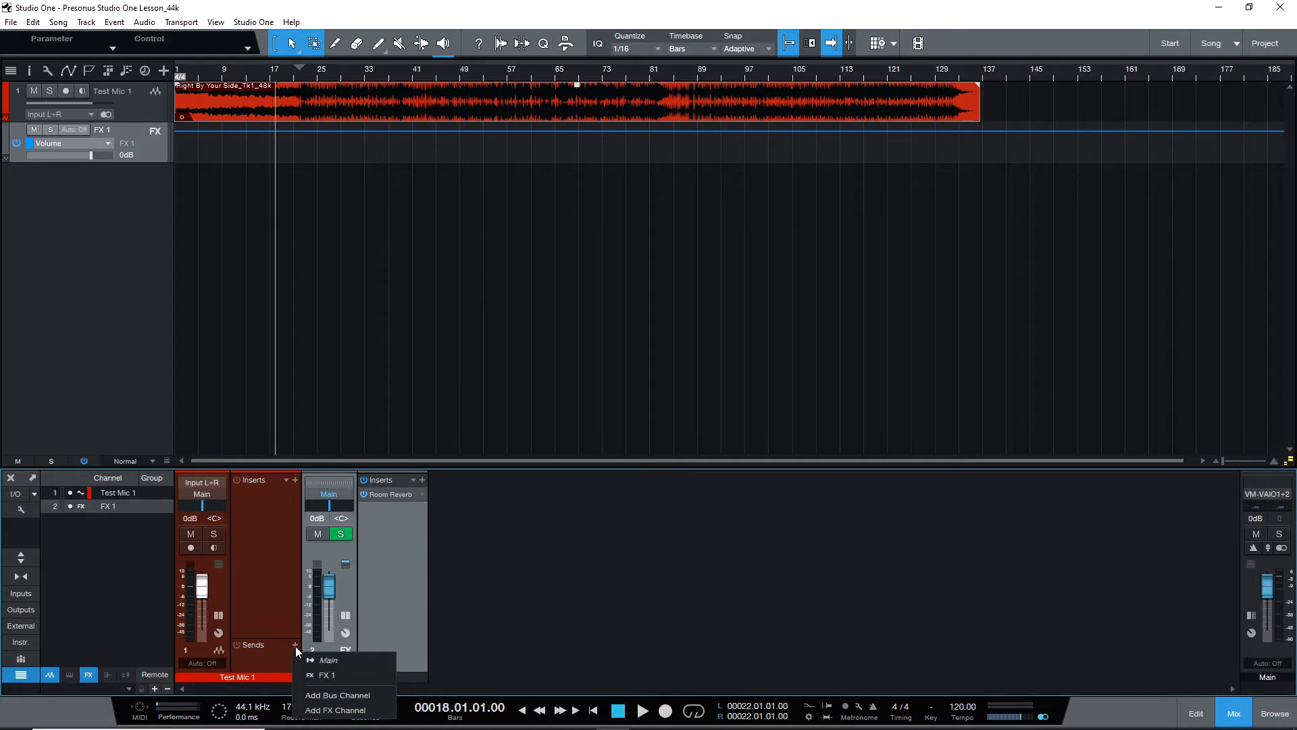
left_click(335, 676)
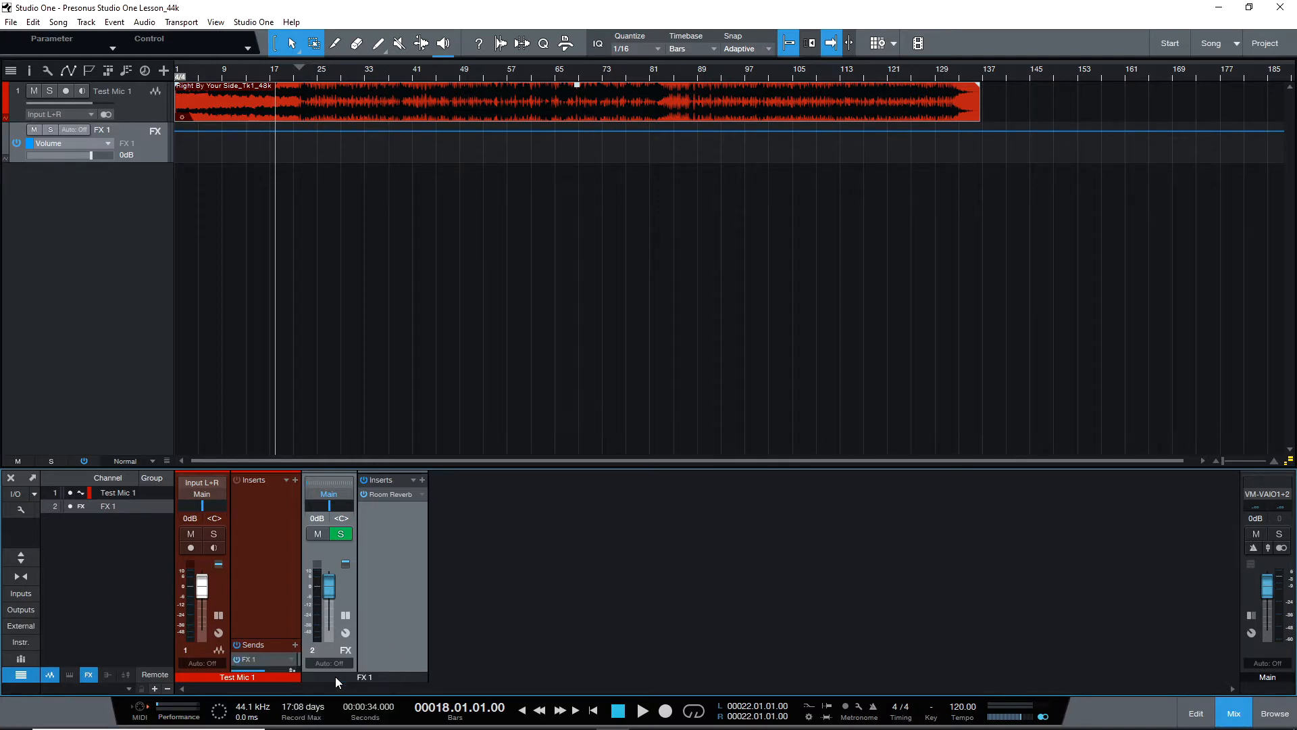
left_click_drag(283, 639, 282, 575)
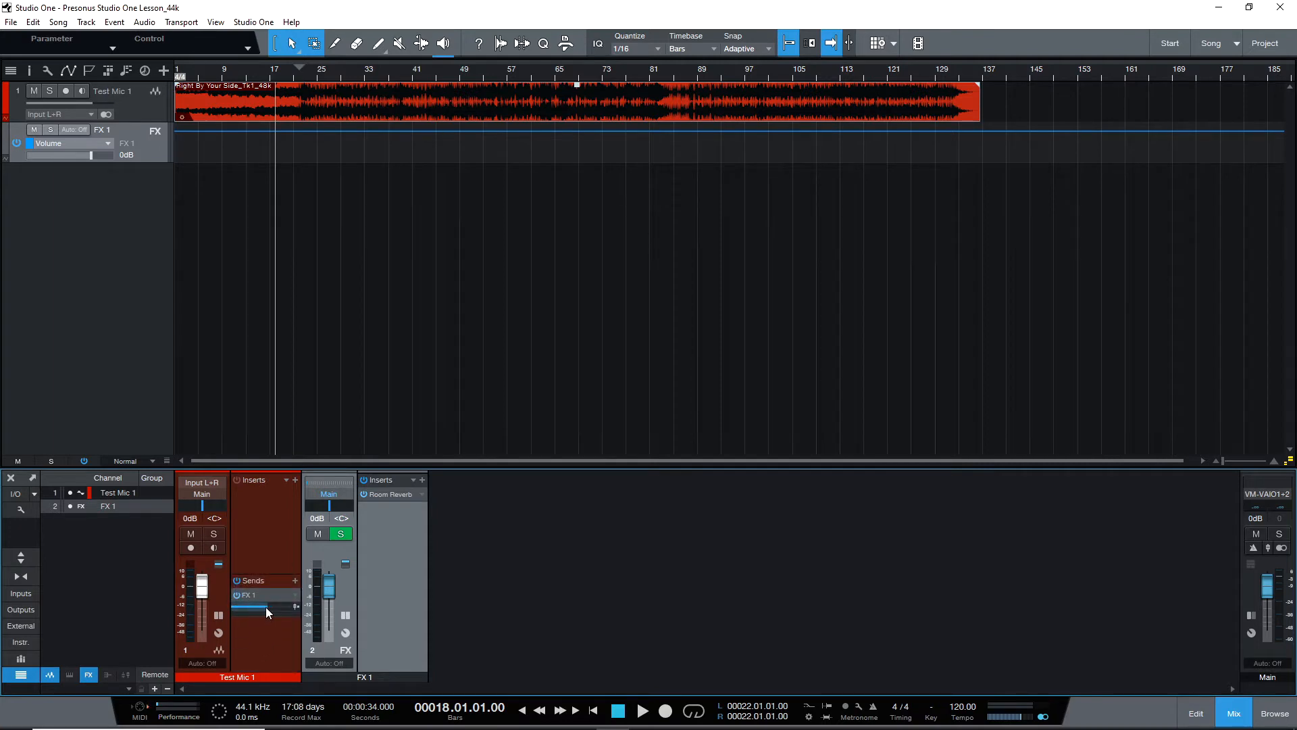
mouse_move(265, 605)
left_mouse_down()
mouse_move(242, 608)
mouse_move(265, 606)
mouse_move(264, 577)
mouse_move(270, 625)
mouse_move(271, 605)
left_mouse_up()
Play the song with Test Mic 1's sends bypassed, reactivate the sends and play the passage again to compare the reverb.
key("space")
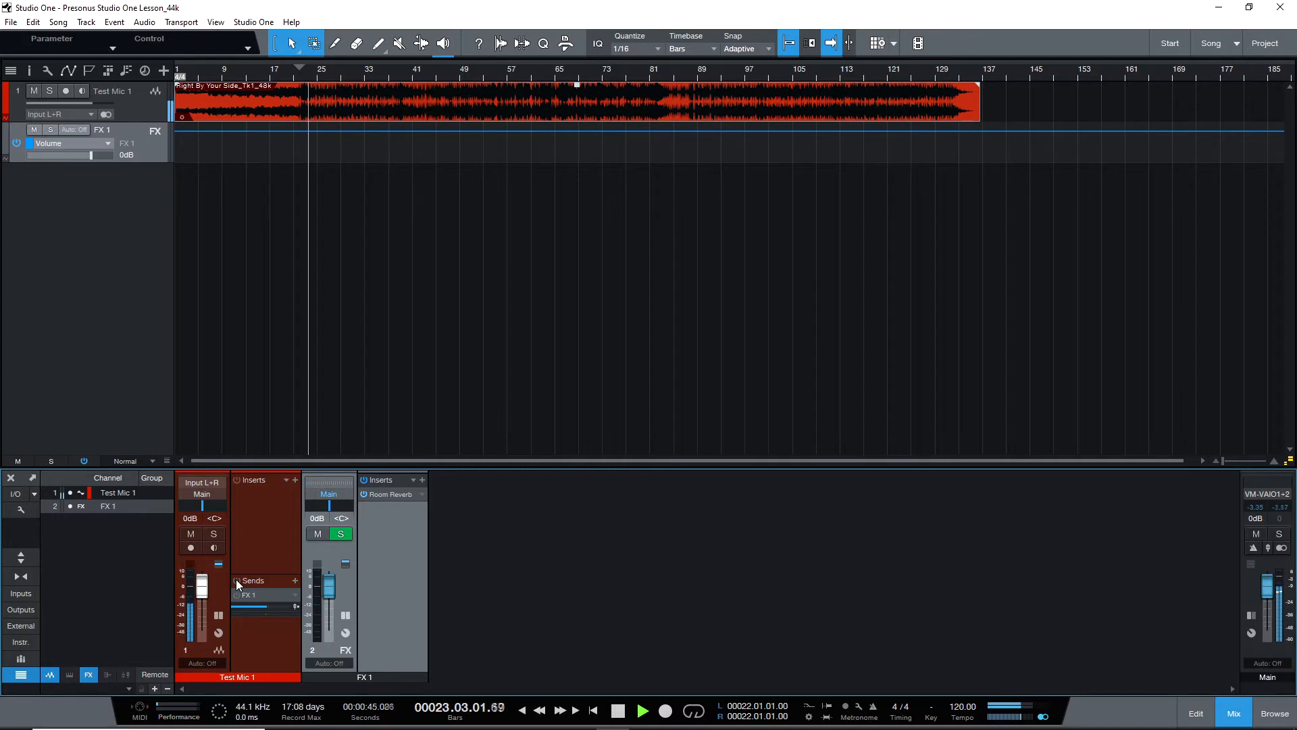
key("space")
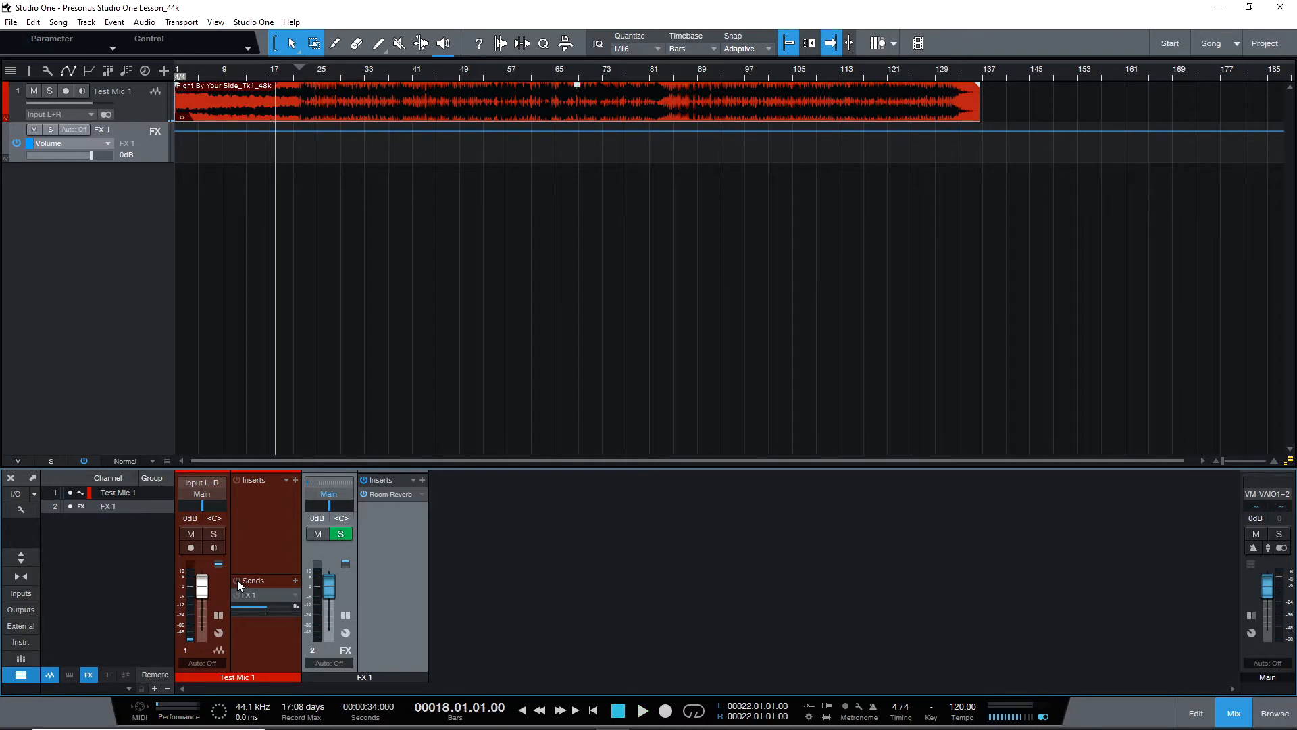
left_click(237, 580)
key("space")
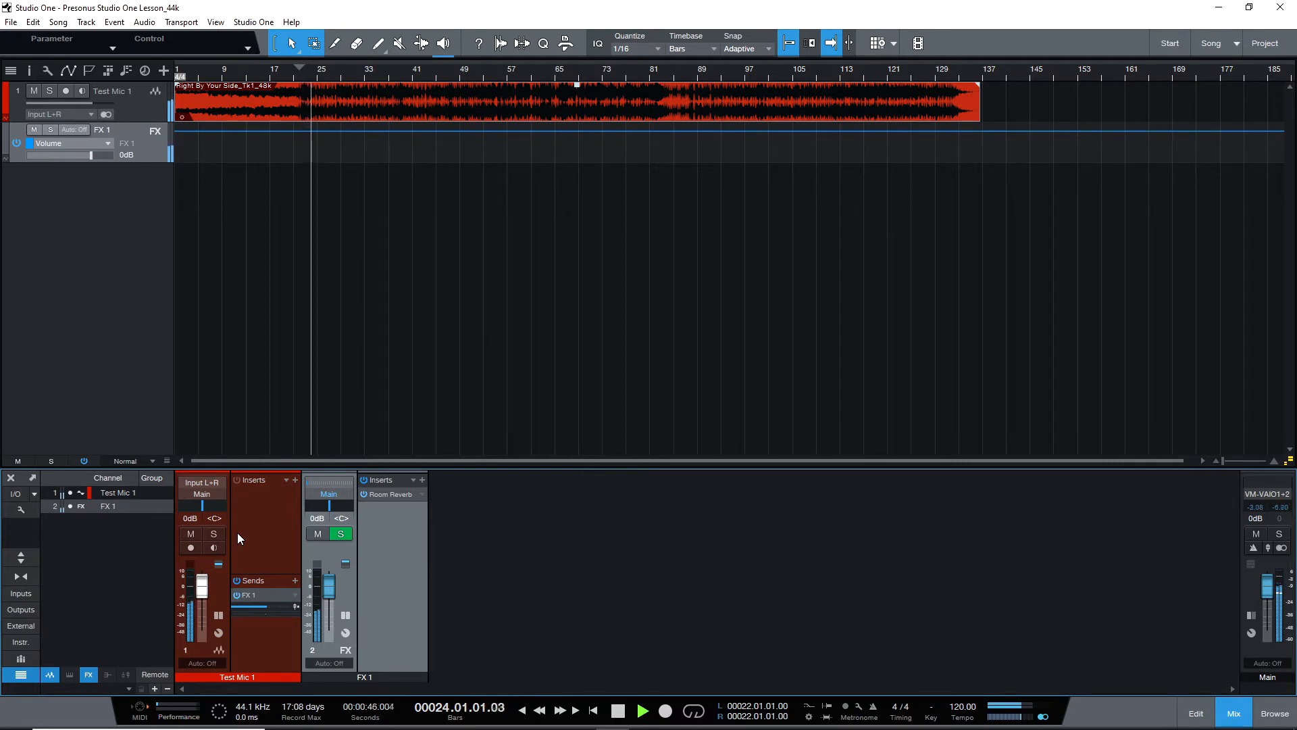
key("space")
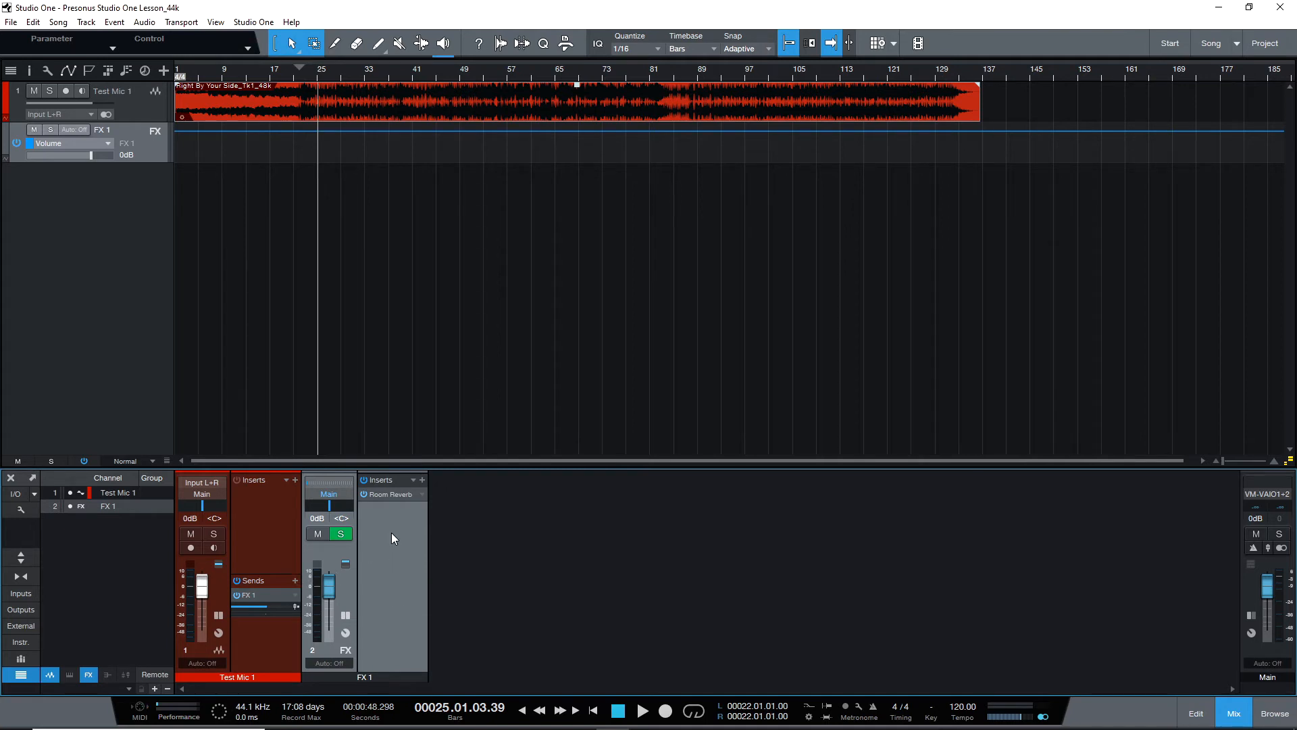
Review the Room Reverb settings on FX 1 and the on/off and level controls of Test Mic 1's send.
left_click(406, 495)
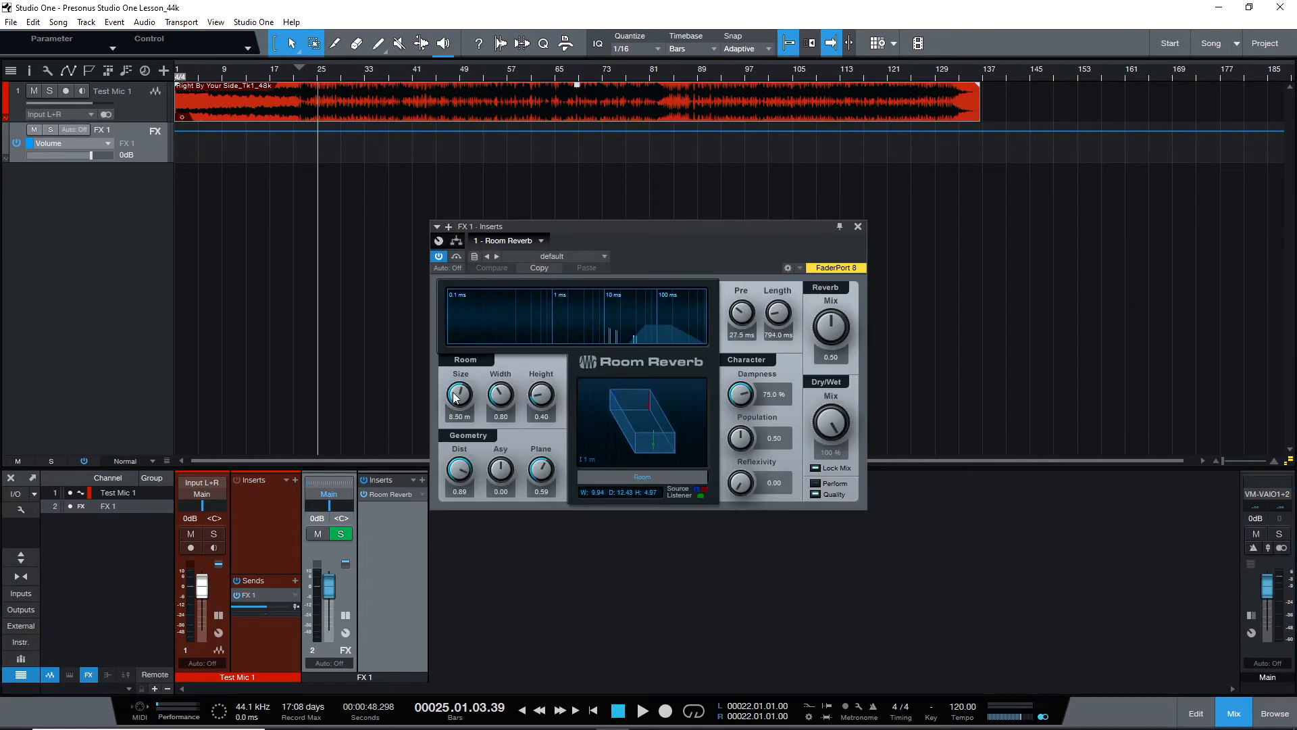
left_click(540, 268)
left_click(236, 596)
left_click_drag(265, 605, 269, 607)
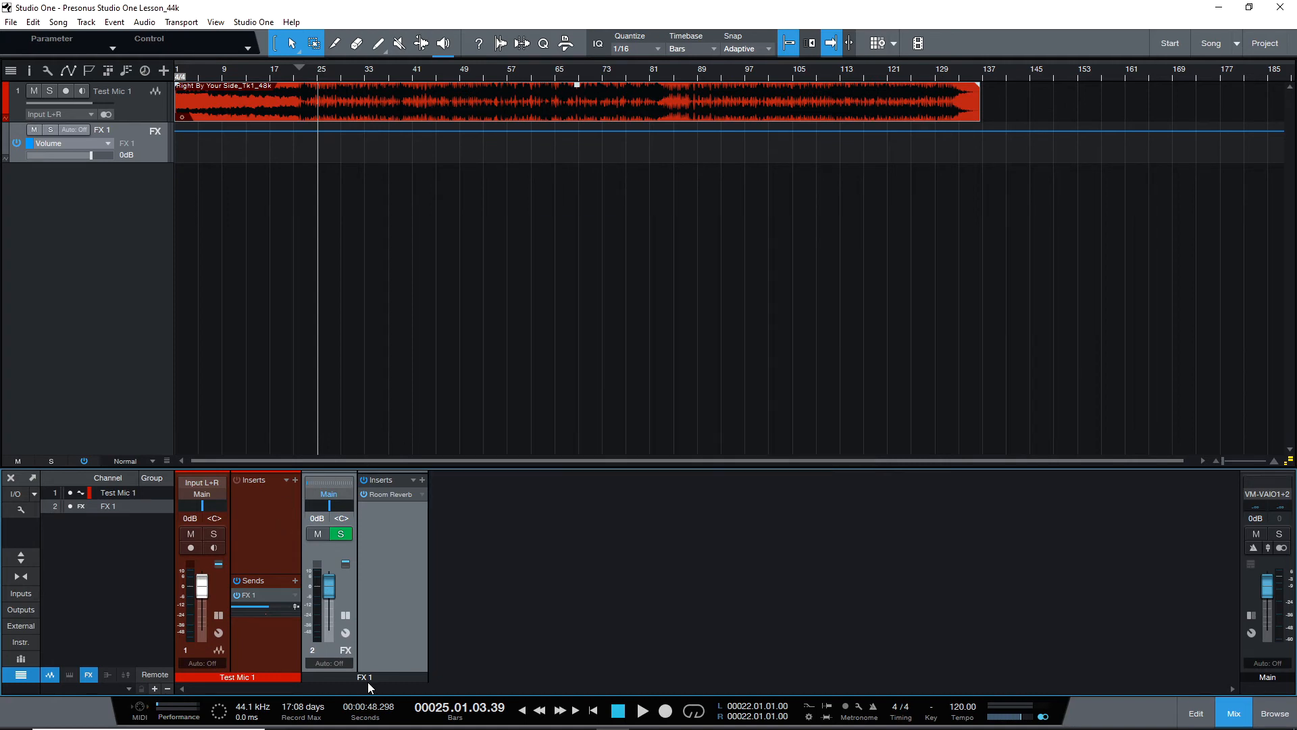
Rename the FX 1 channel to FX Reverb and collapse the expanded inserts and sends of both channels.
double_click(367, 680)
key("Right")
key("BackSpace")
type("Reverb")
key("Return")
left_click(217, 615)
left_click(277, 616)
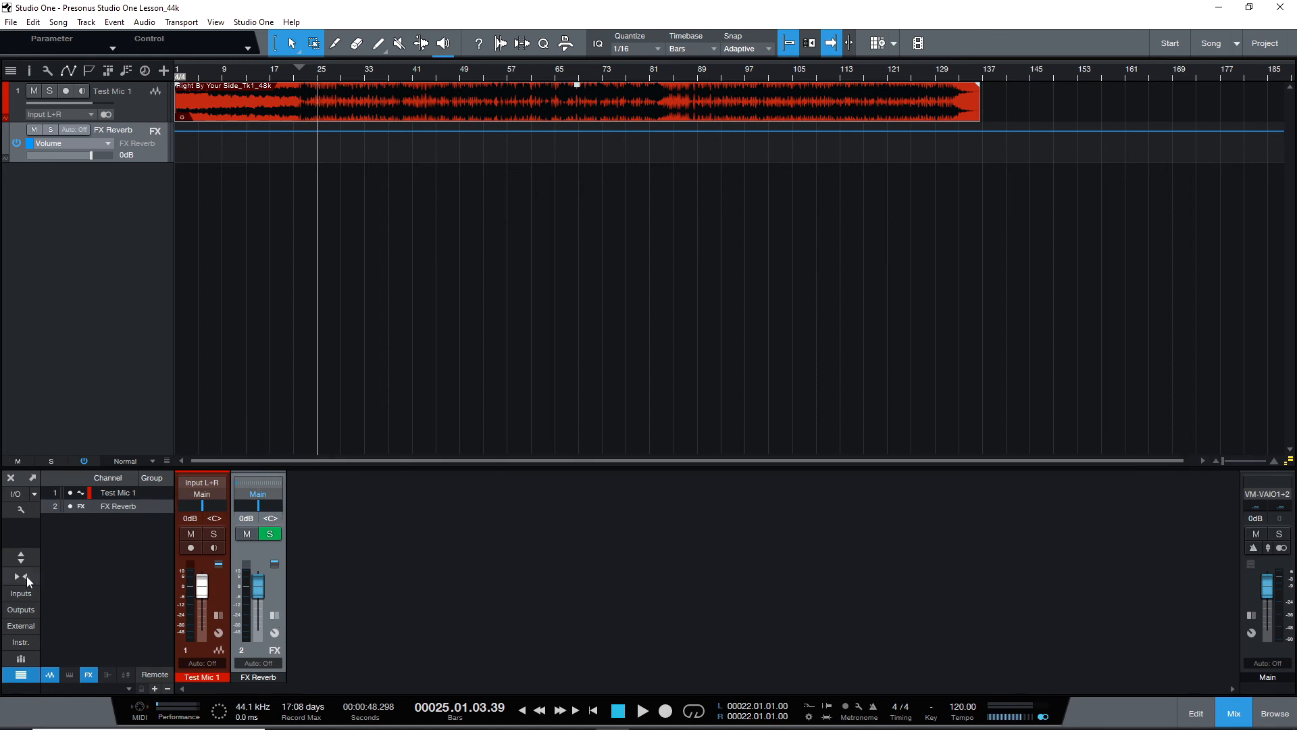
Show the mixer in its tall view, resize the insert area to reveal the sends, and return to the compact view.
left_click(19, 560)
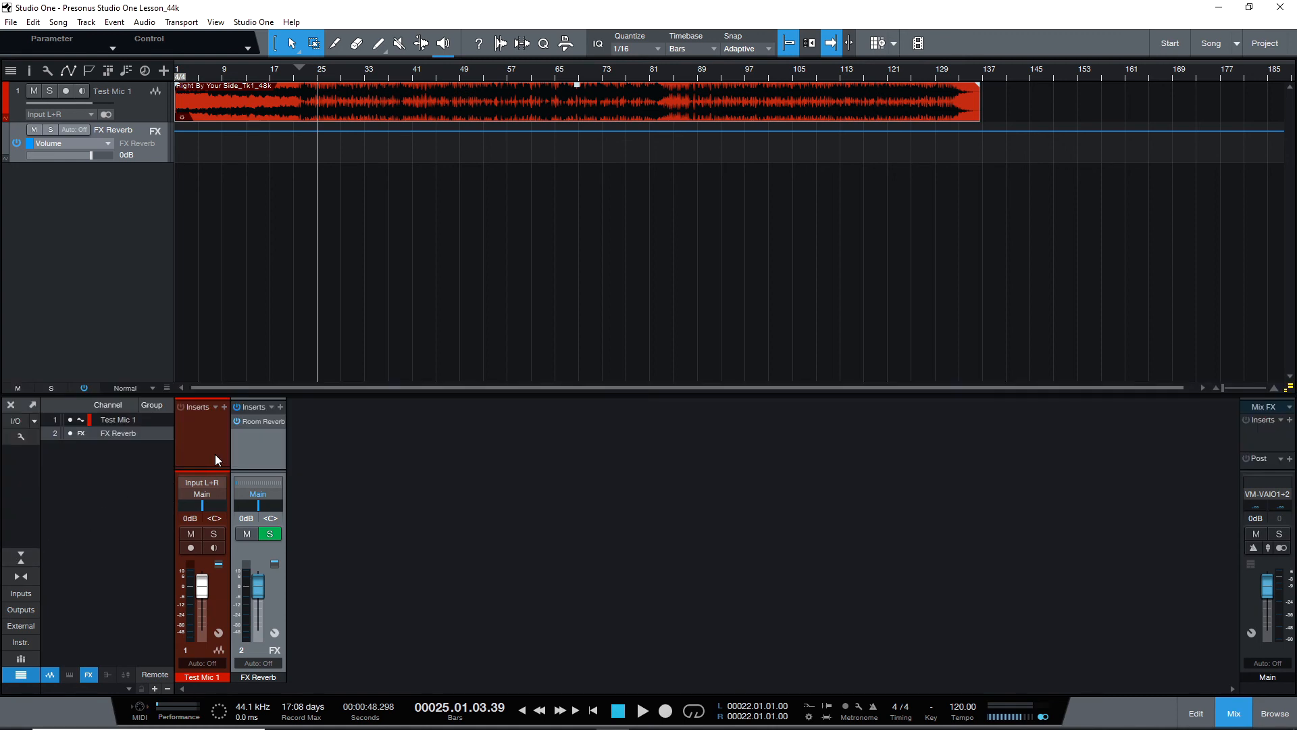
left_click_drag(212, 466, 211, 426)
left_click(23, 557)
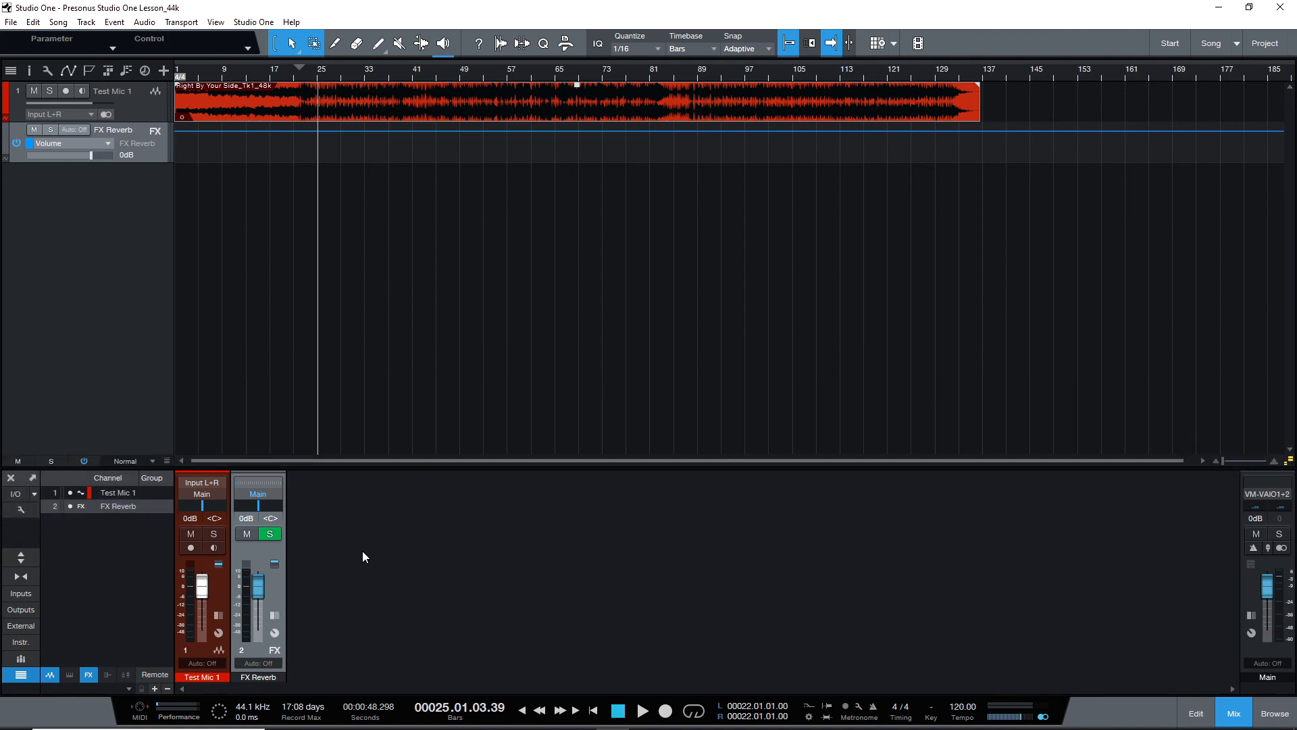